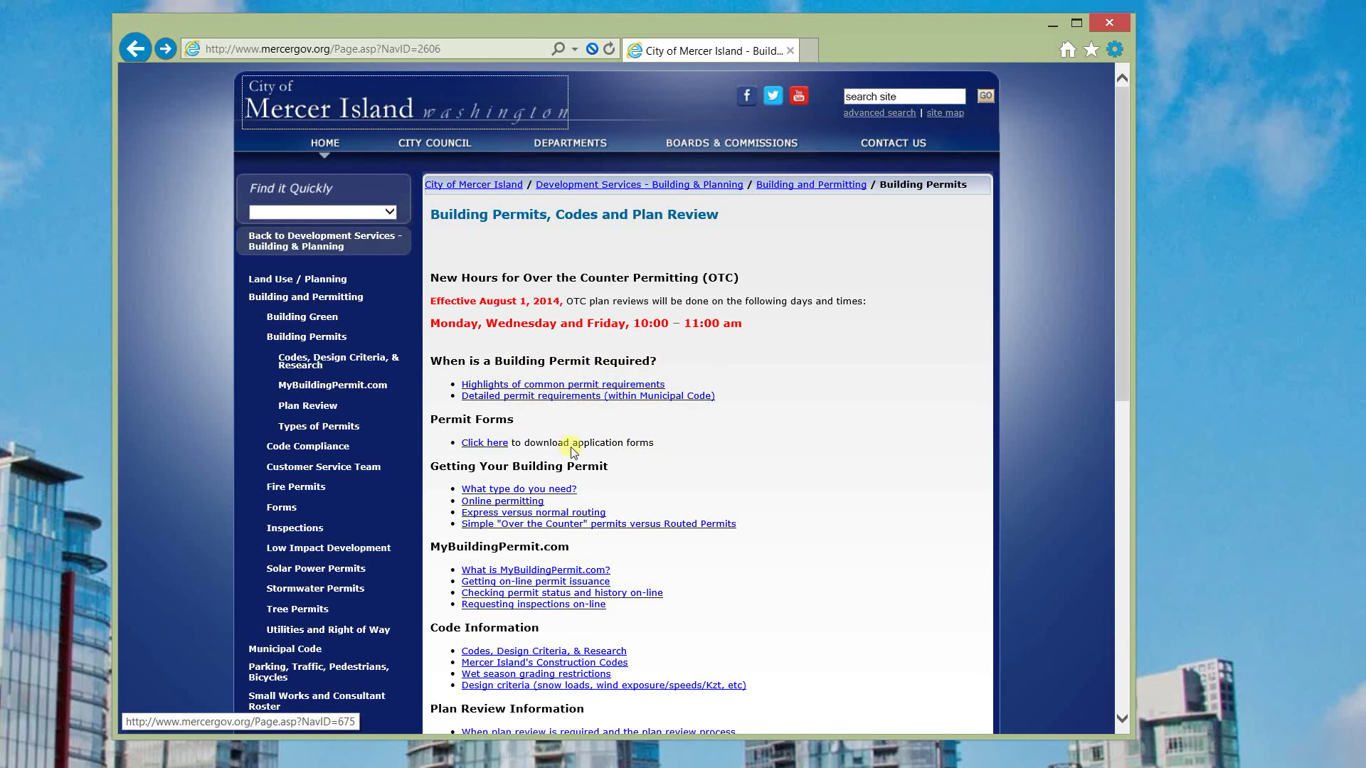
Step: Open the Mercer Island page for downloading permit application forms
left_click(485, 444)
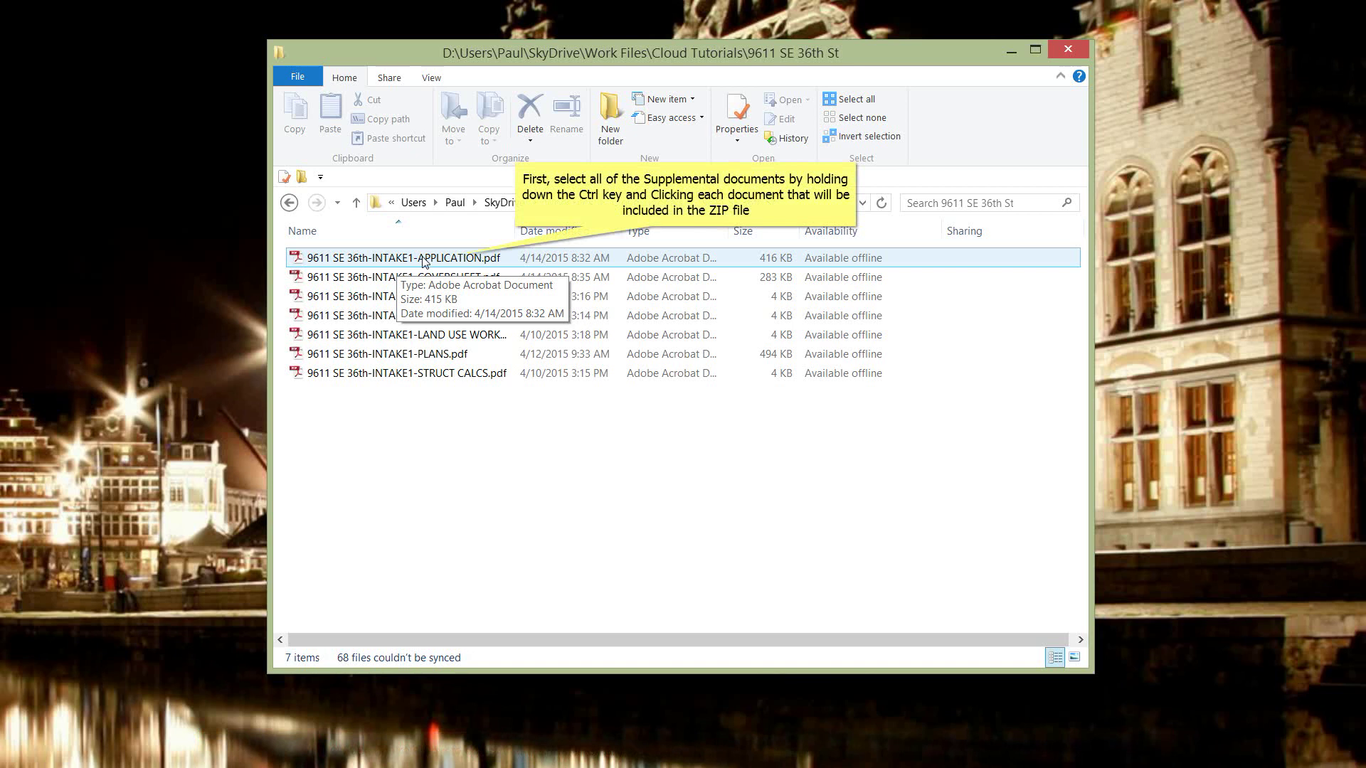
Step: Zip the six supplemental PDFs, everything except INTAKE1-PLANS.pdf, into one archive
left_click(362, 260)
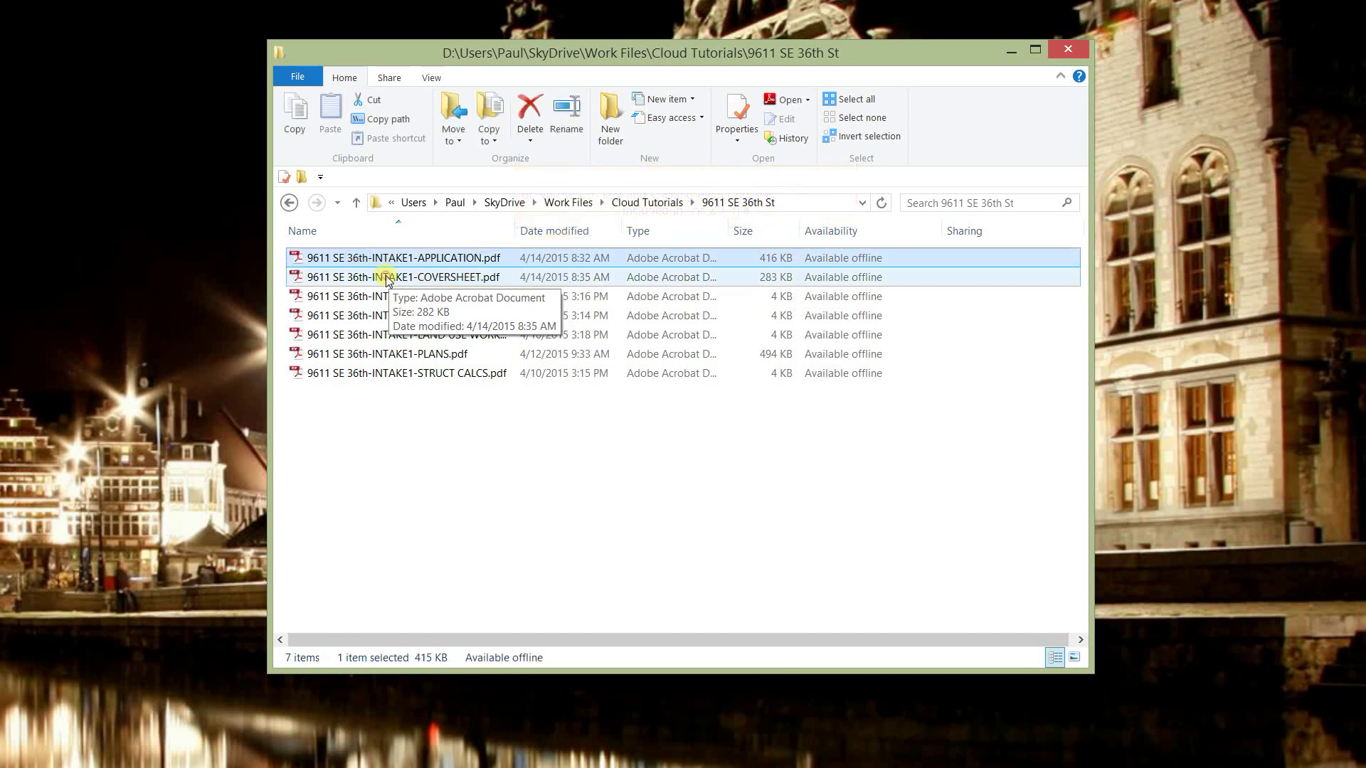
left_click(384, 279, "ctrl")
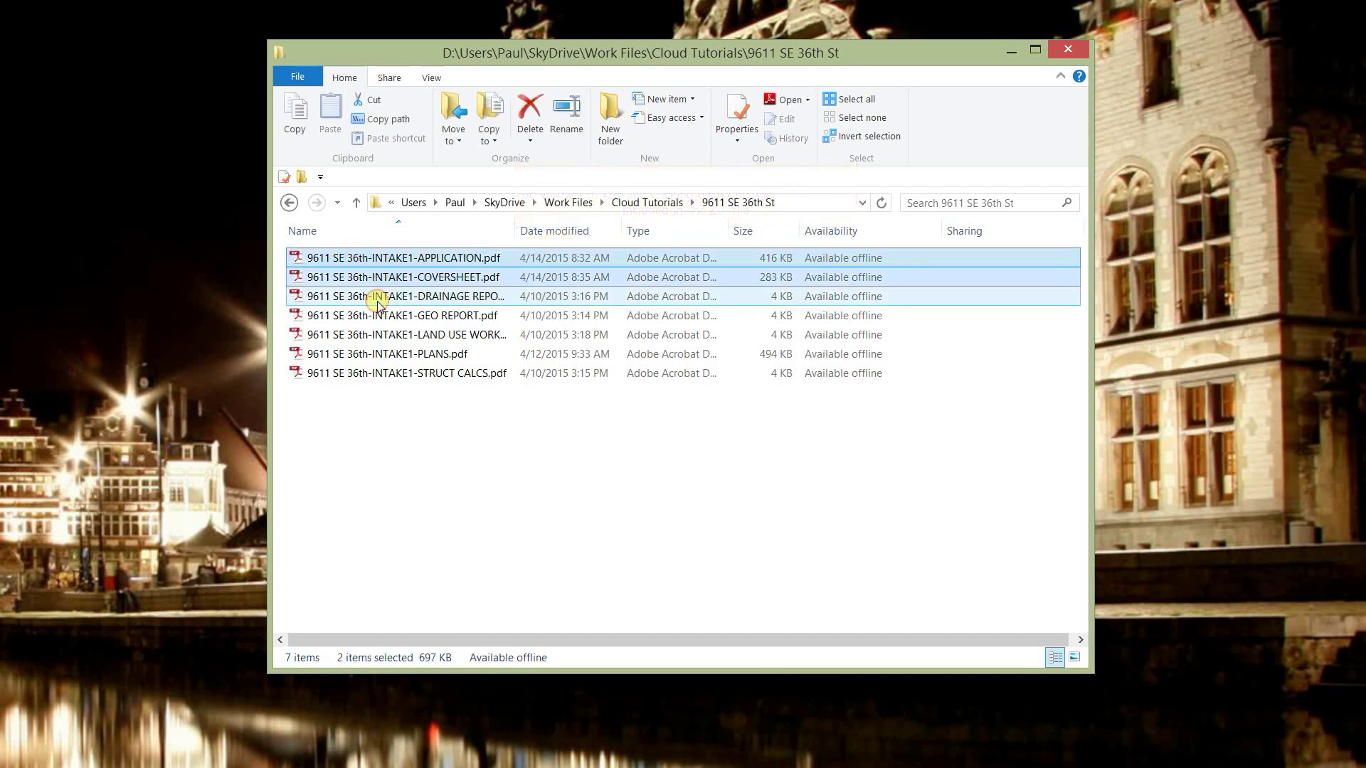
left_click(378, 299, "ctrl")
left_click(376, 318, "ctrl")
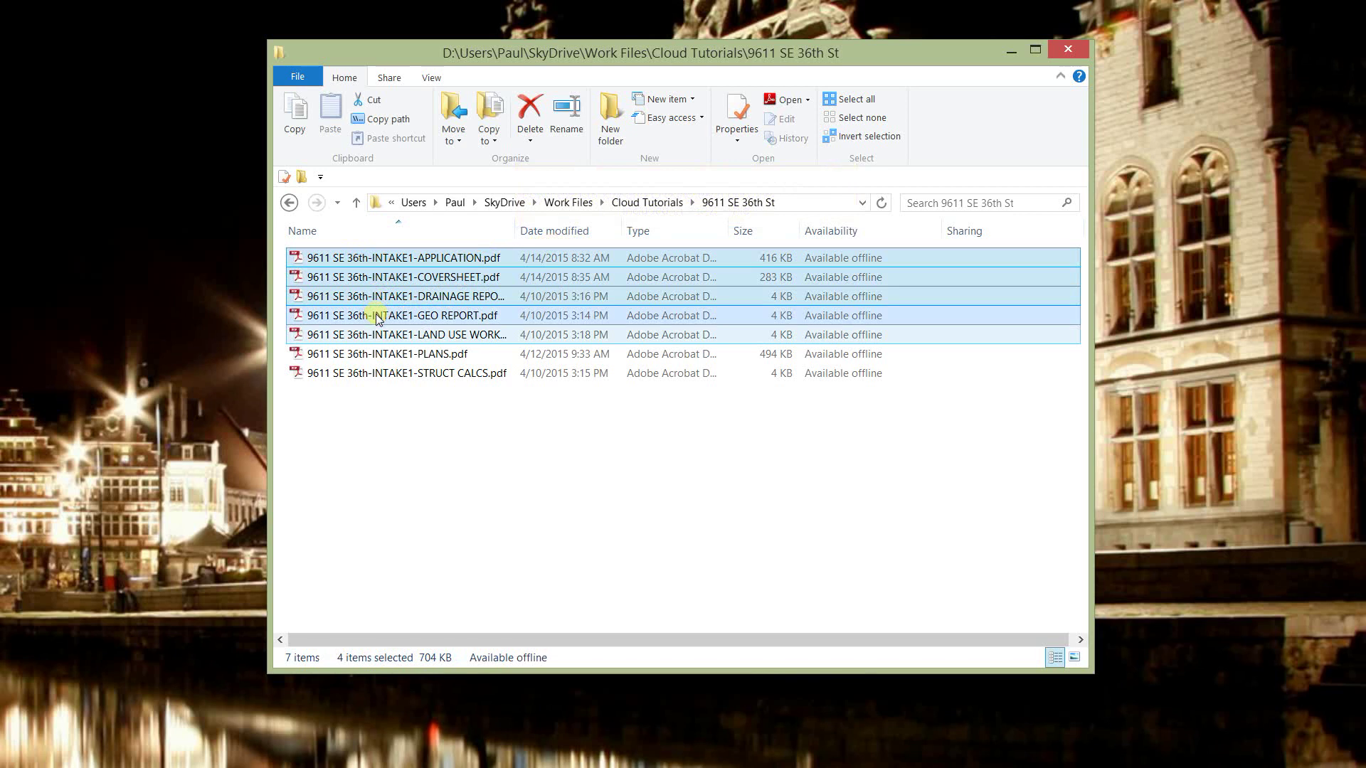
left_click(377, 336, "ctrl")
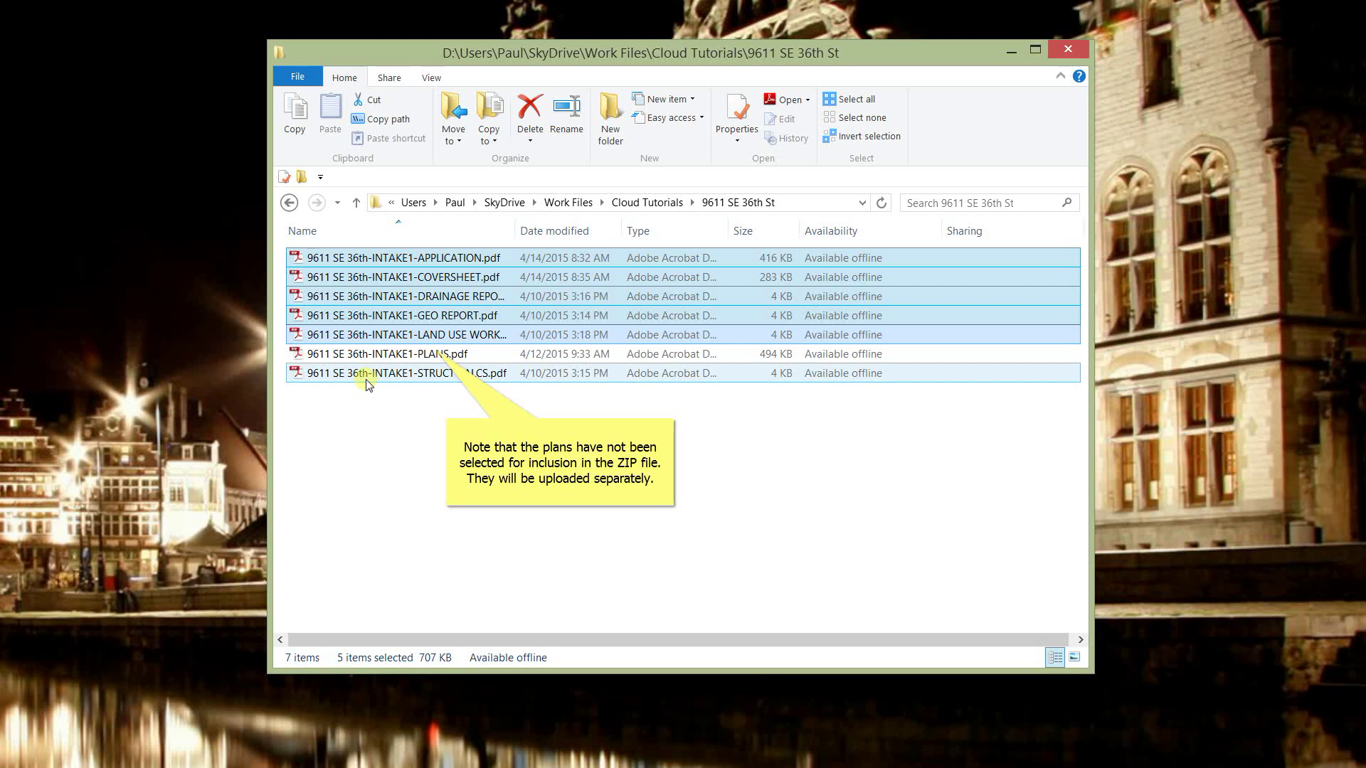
left_click(366, 377, "ctrl")
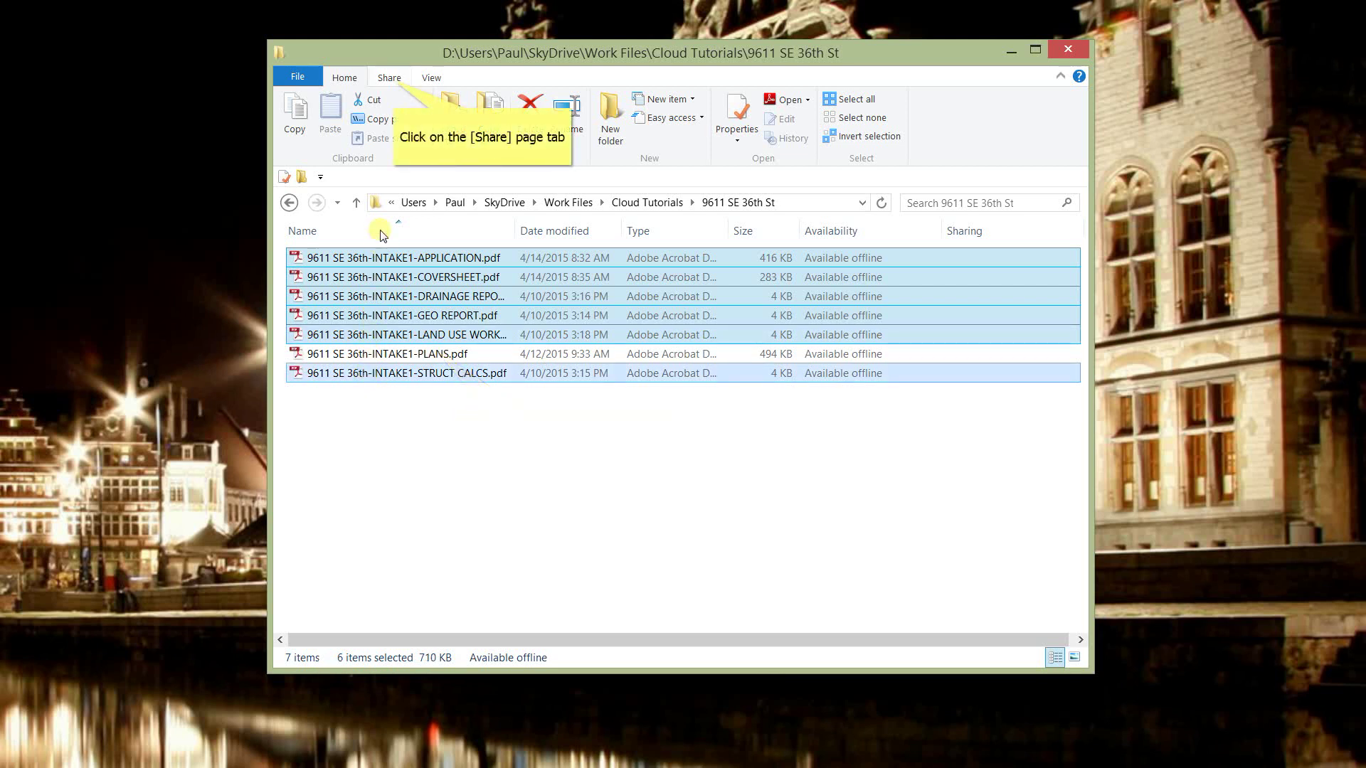
left_click(394, 80)
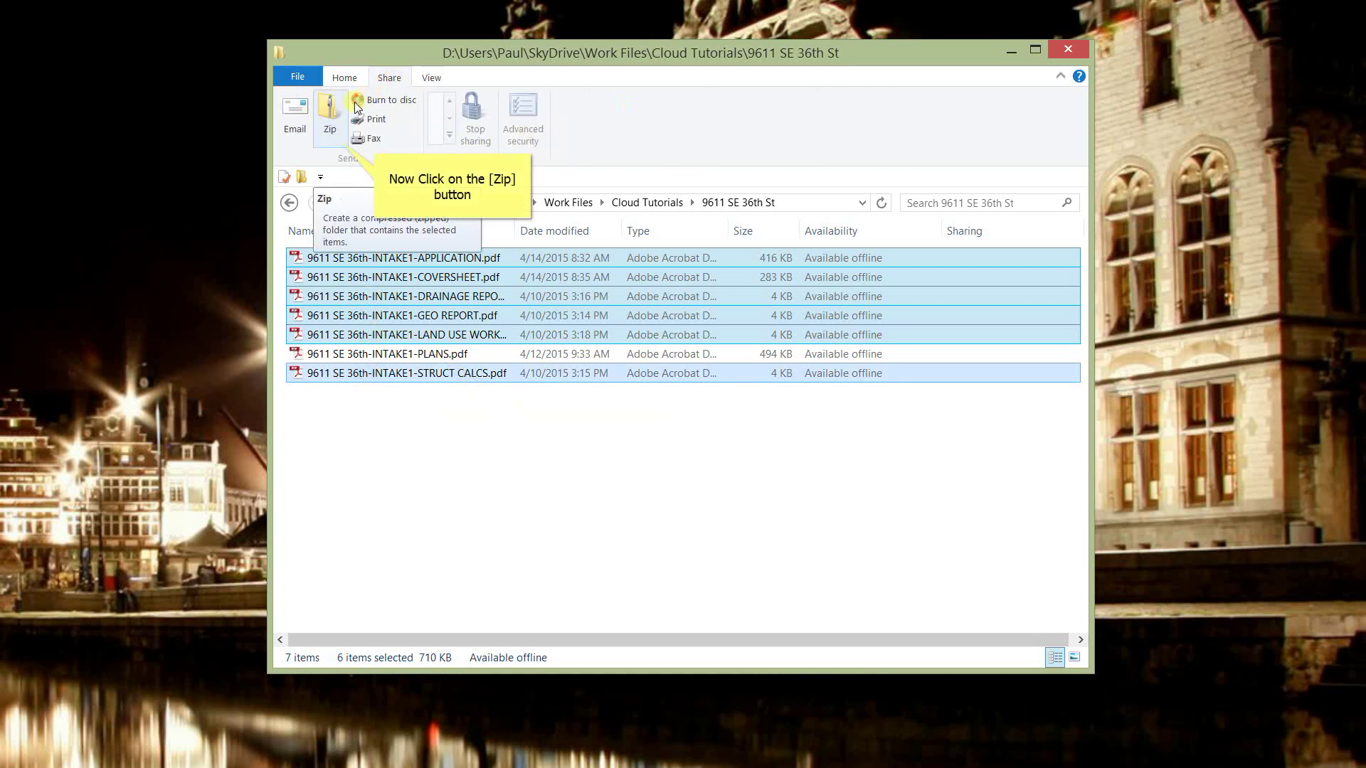
left_click(330, 121)
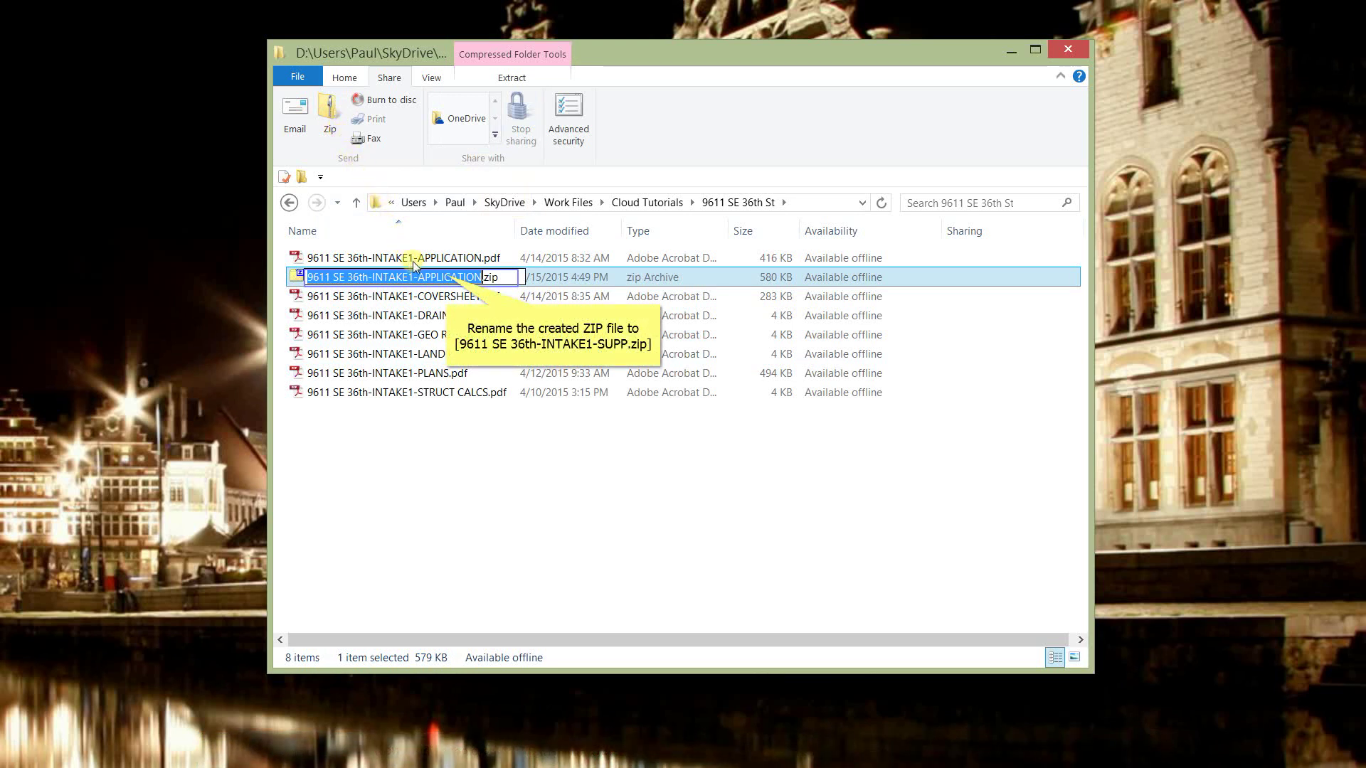
Step: Rename the new archive to 9611 SE 36th-INTAKE1-SUPP.zip
left_click_drag(421, 277, 525, 277)
key("BackSpace")
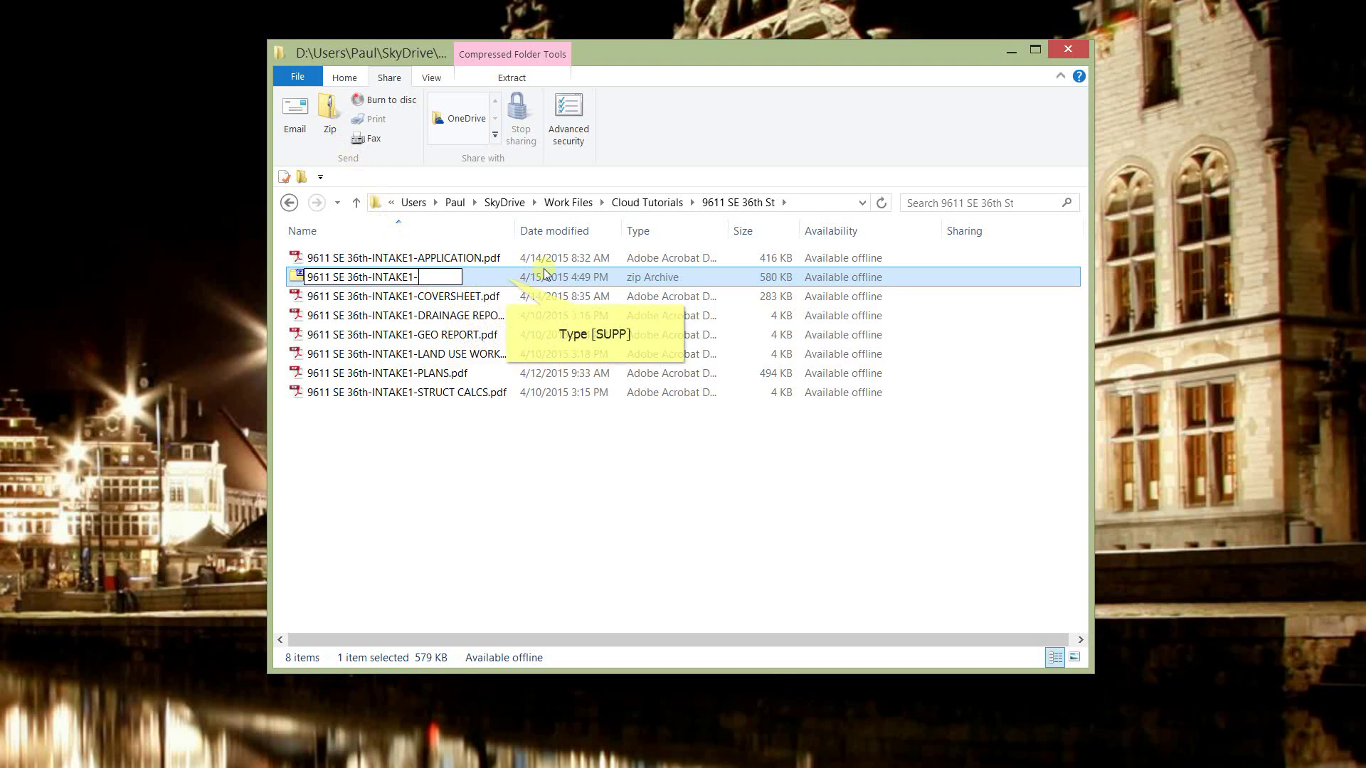
type("S")
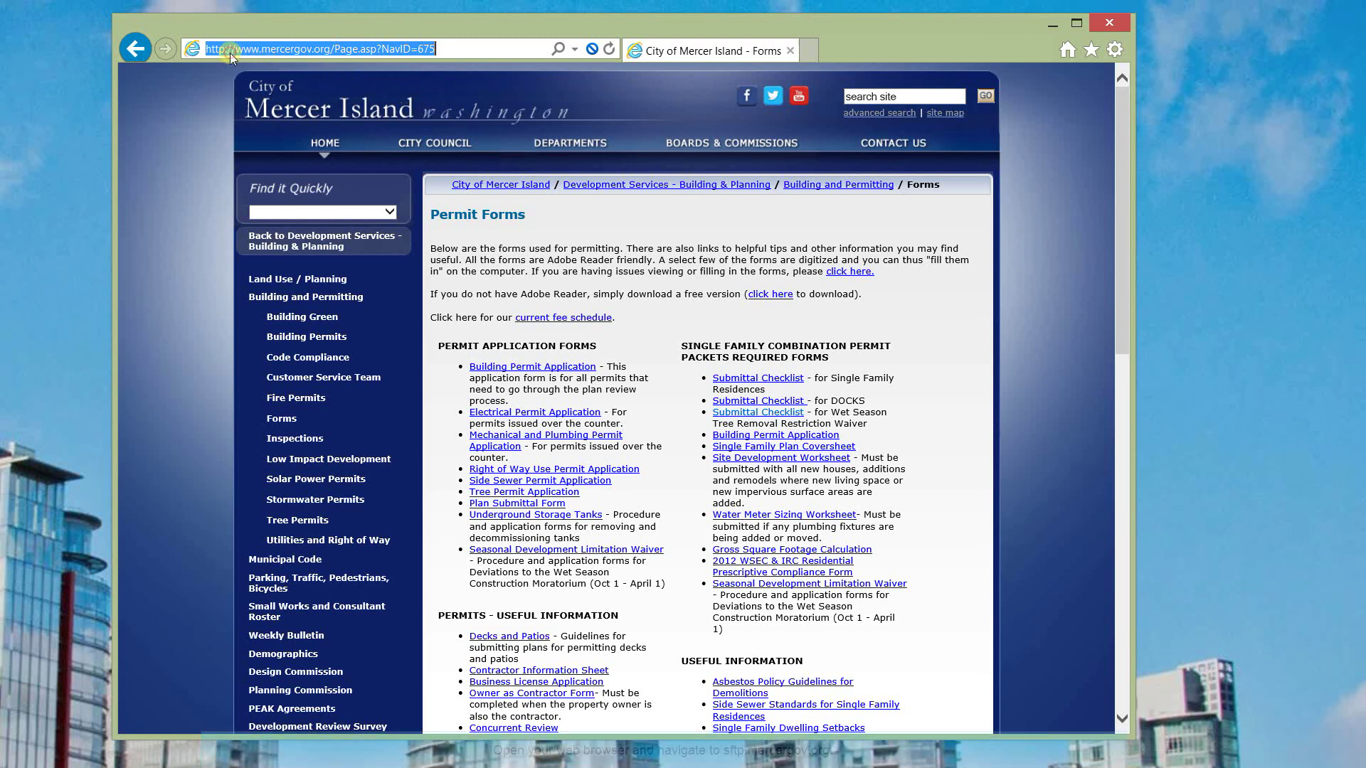
Step: Go to sftp.mercergov.org in Internet Explorer
type("sftp.mercergov.or")
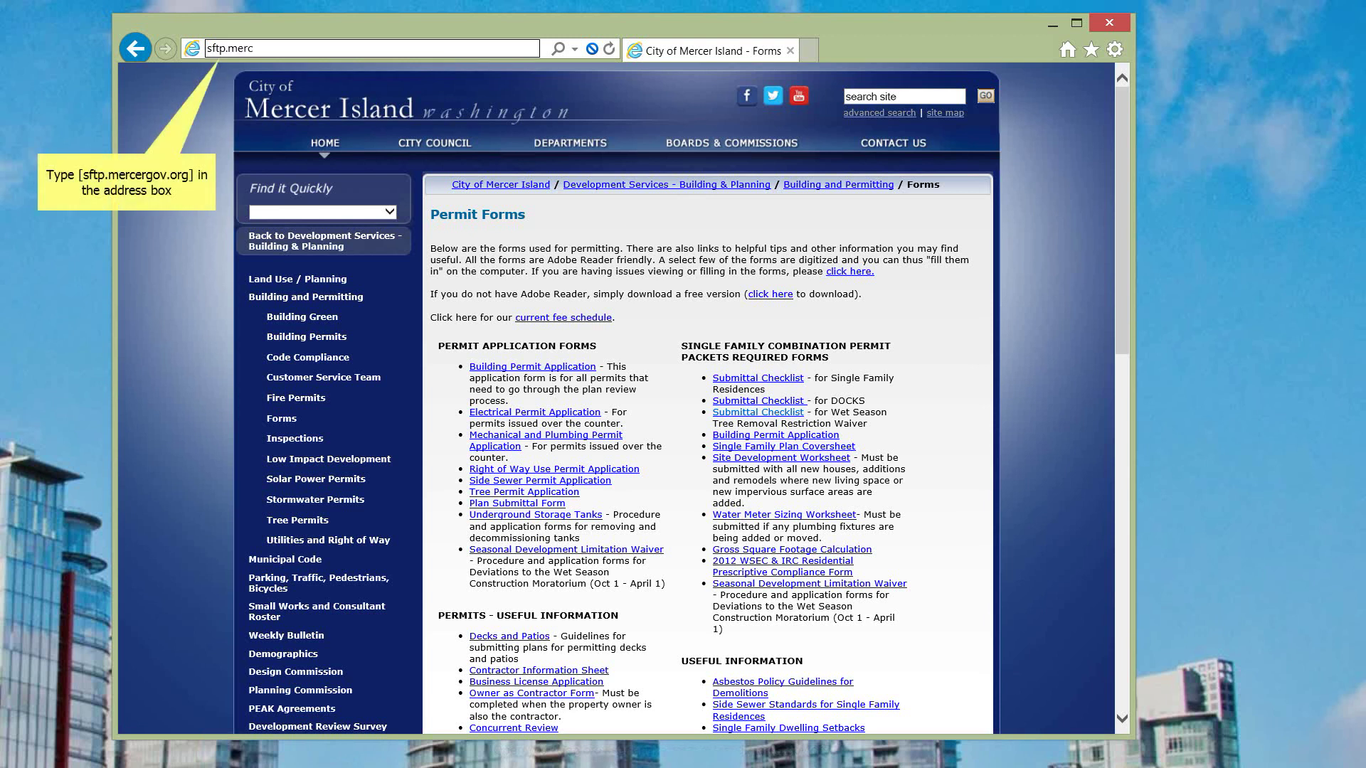
type("g")
key("Return")
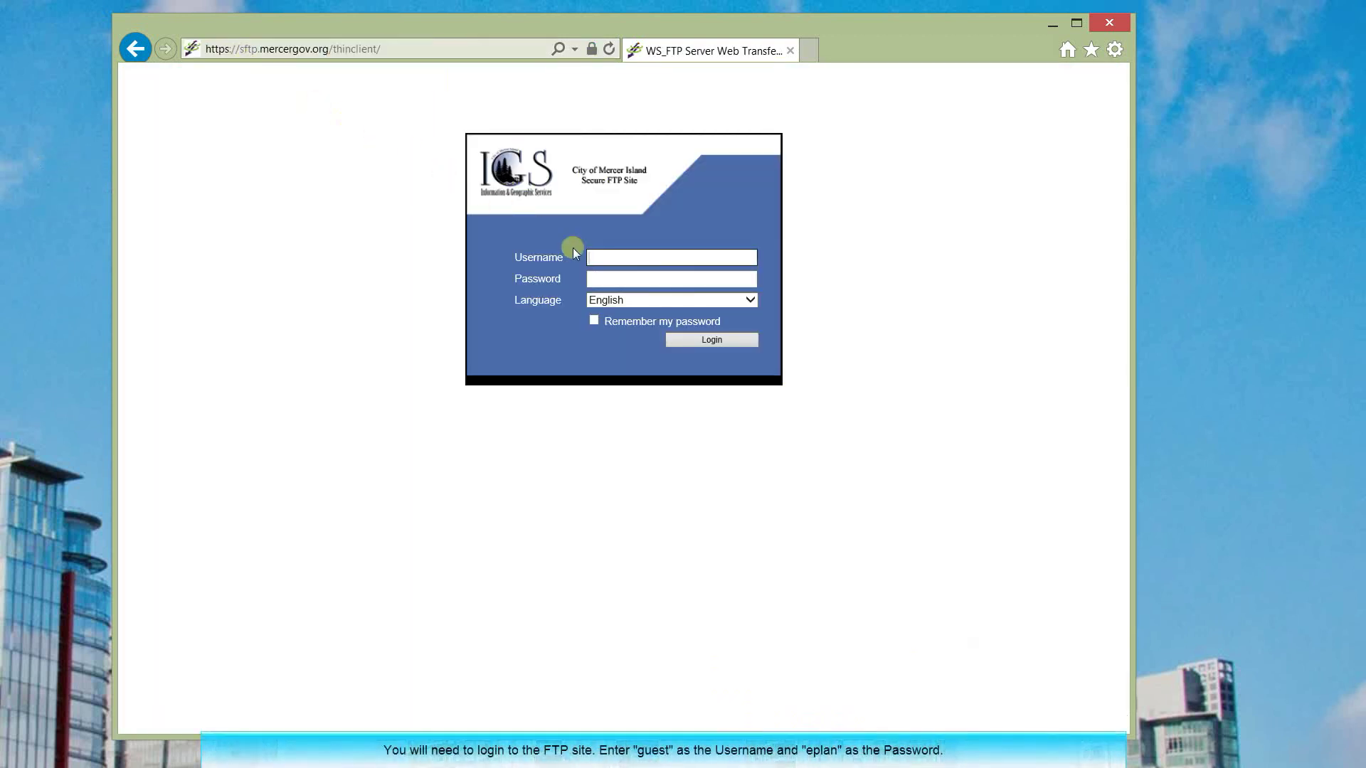
Step: Sign in with the guest username and password, with 'Remember my password' ticked
left_click(590, 258)
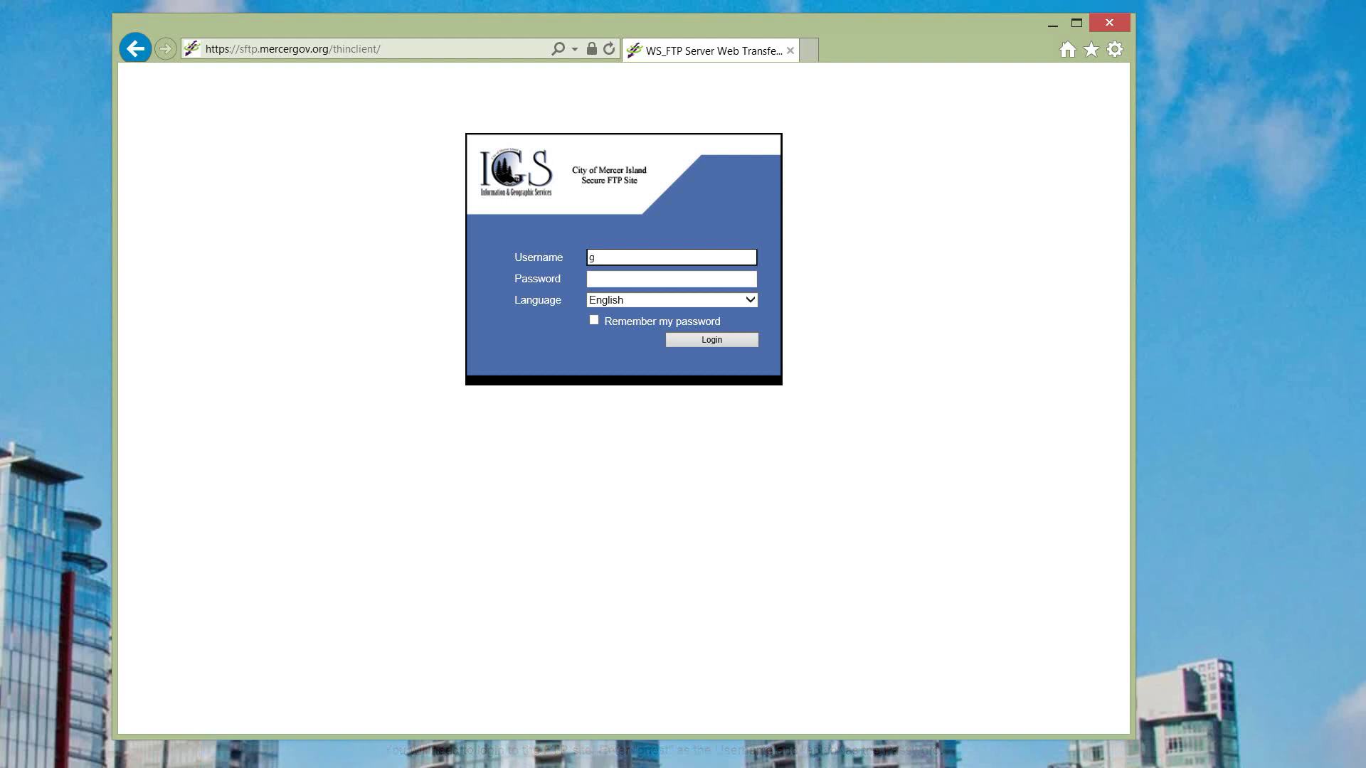
type("guest")
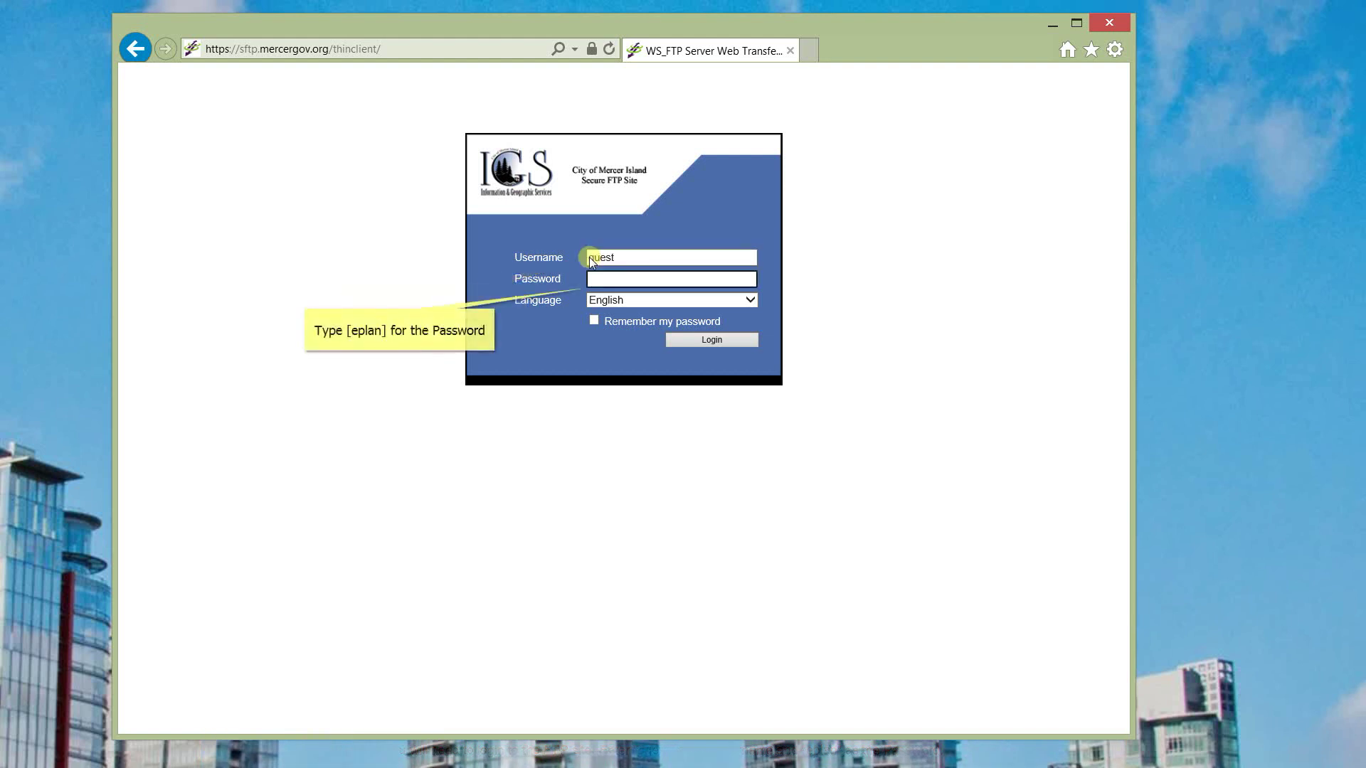
left_click(591, 279)
type("ep")
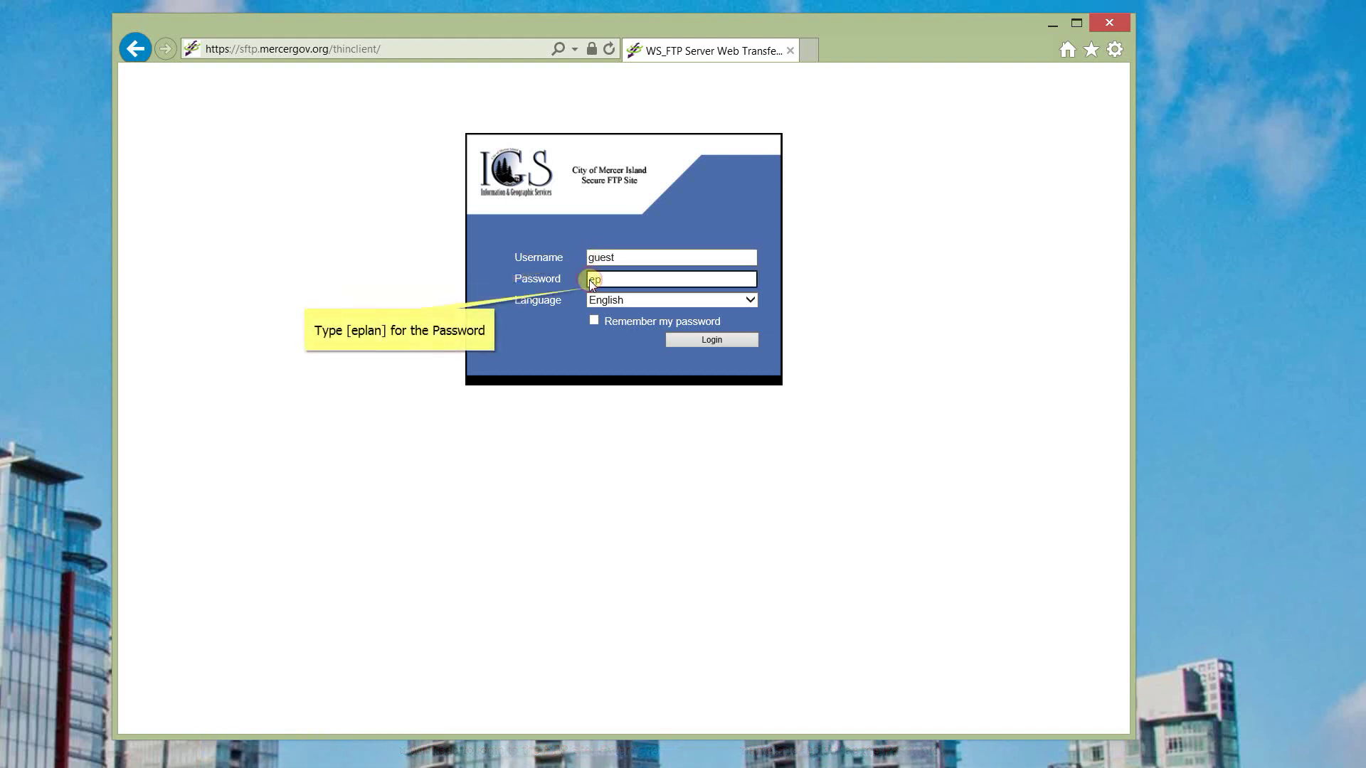
type("lan")
left_click(594, 320)
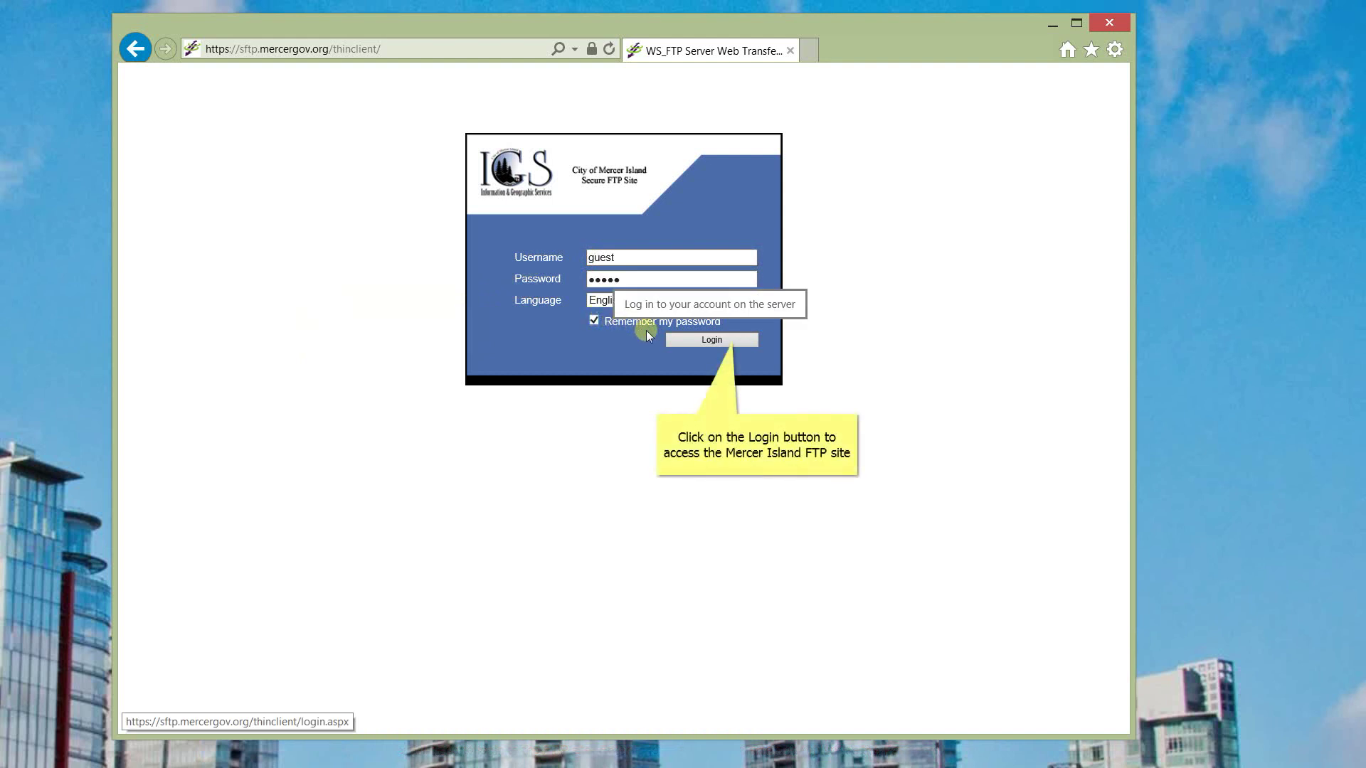
left_click(693, 343)
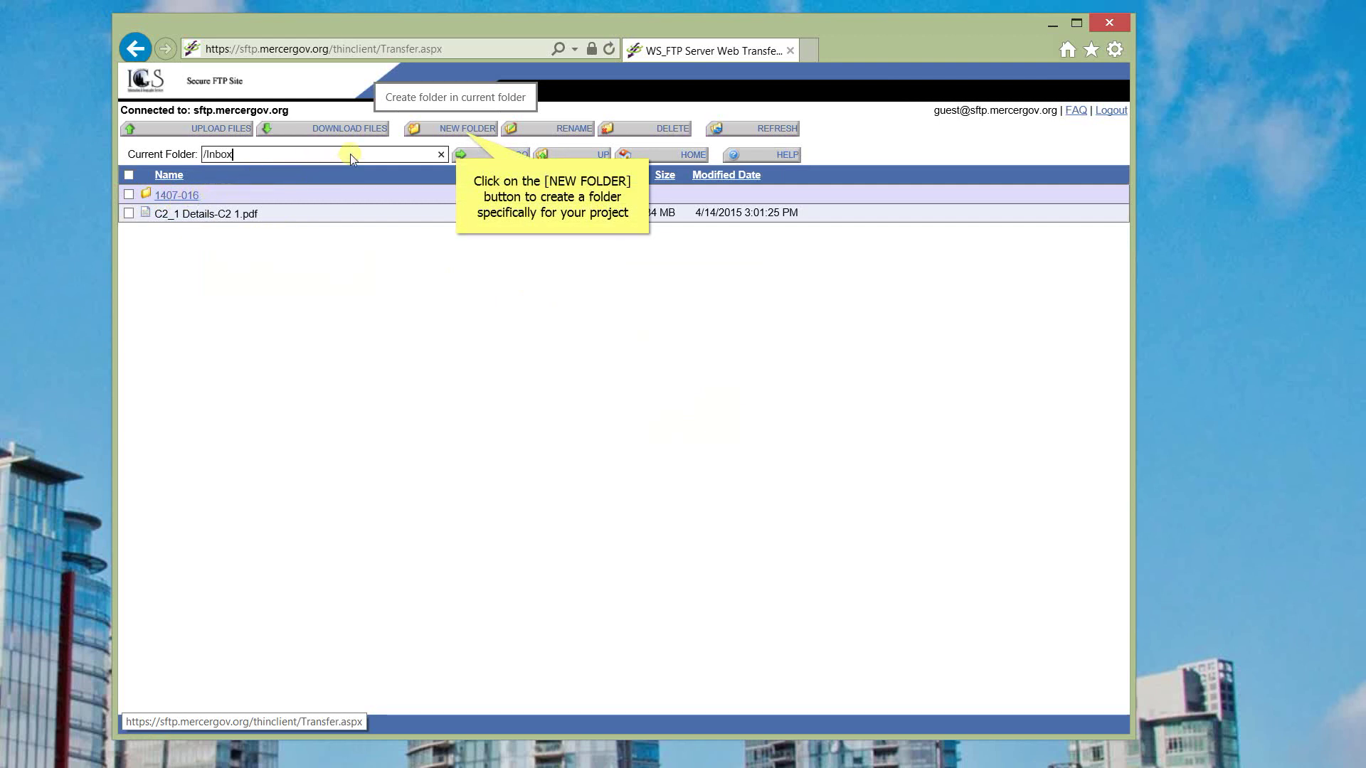
left_click(449, 132)
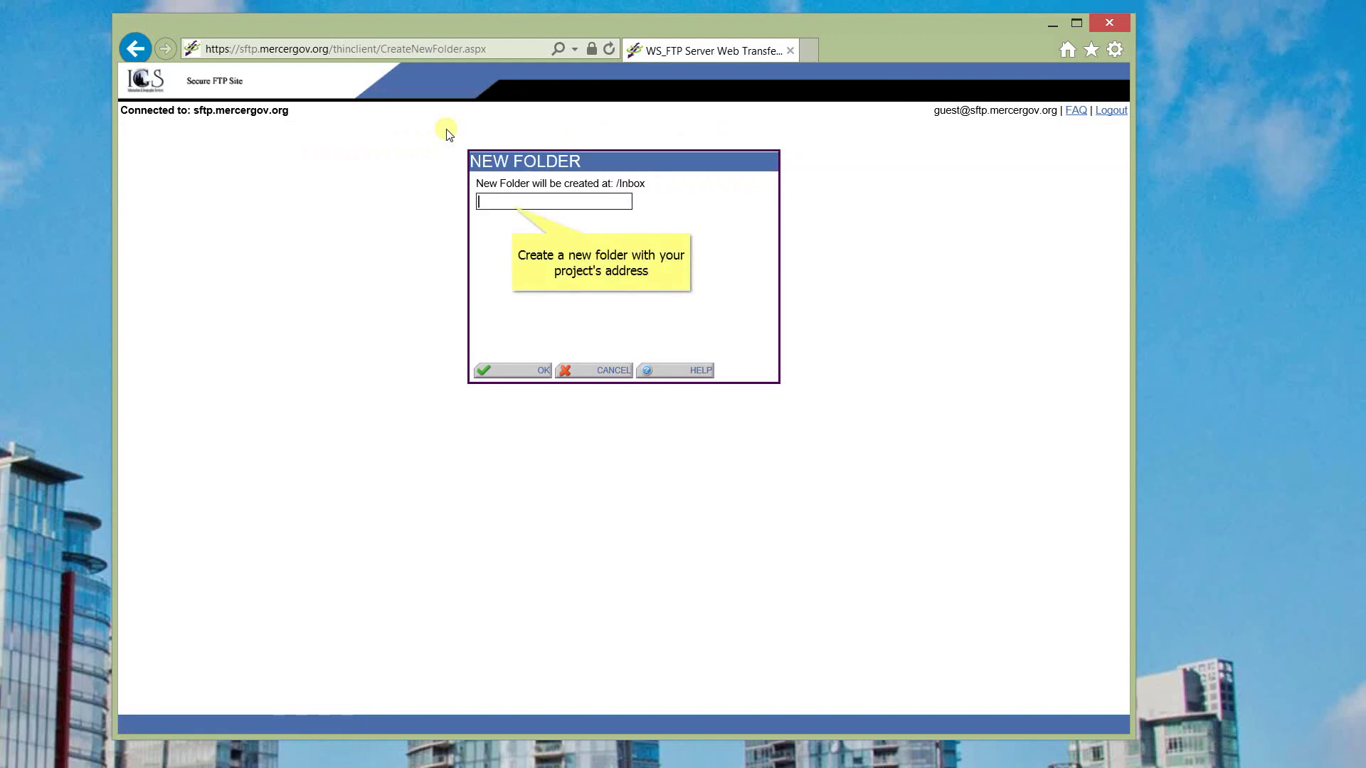
type("9")
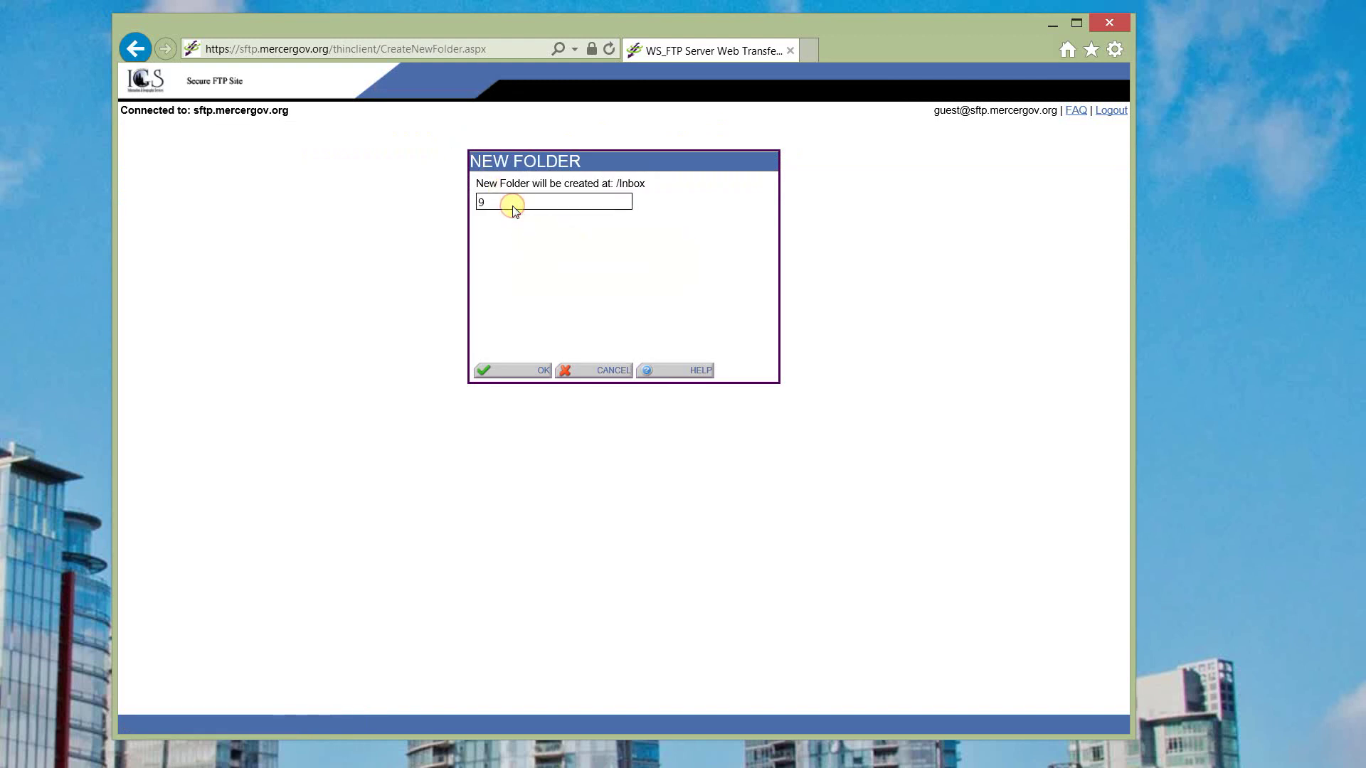
type("611 SE 36th St")
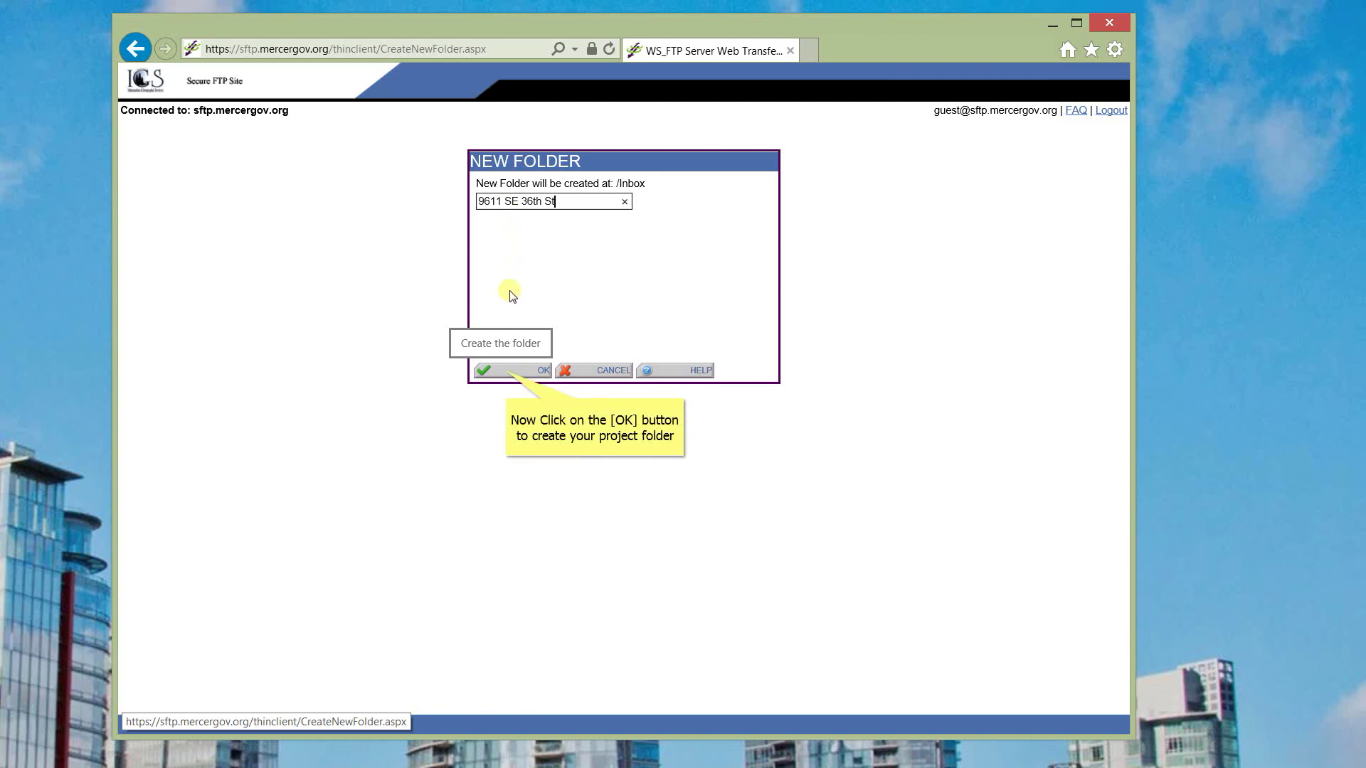
left_click(509, 371)
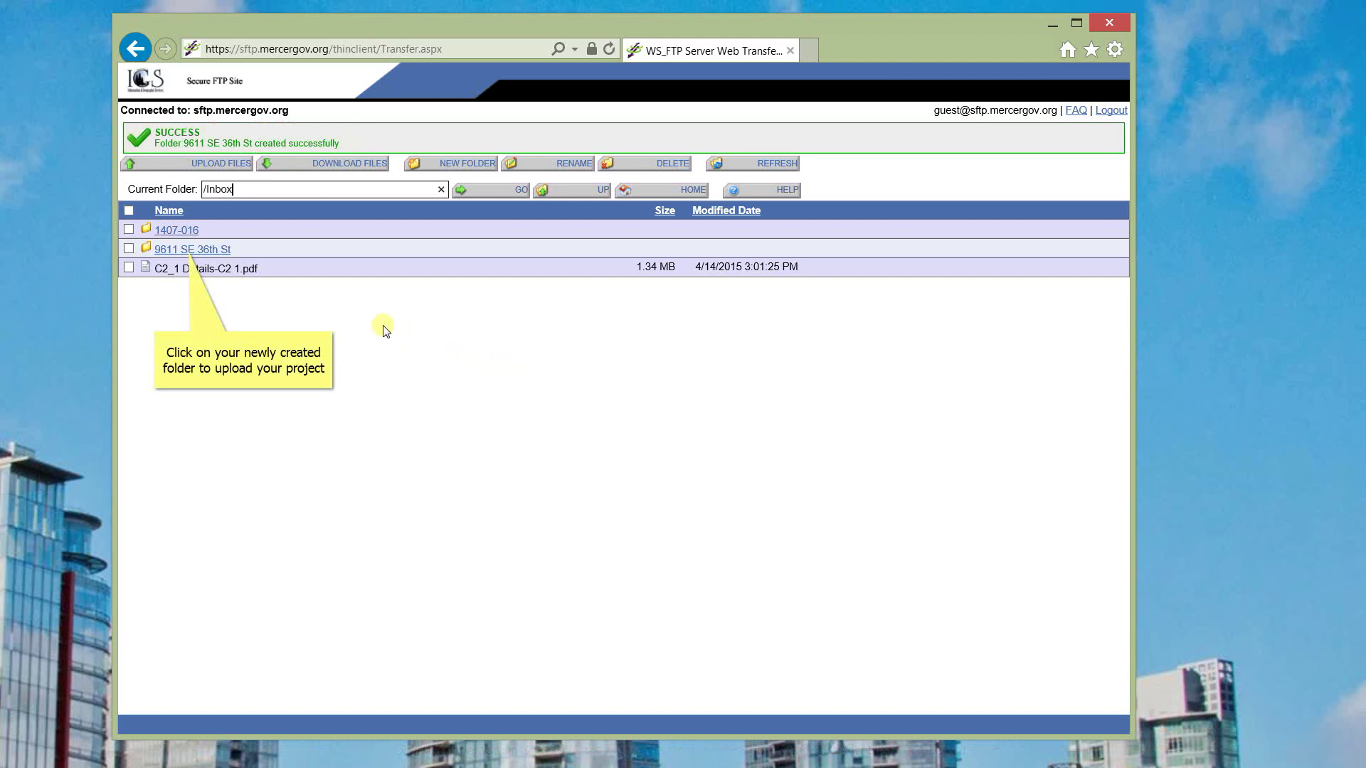
left_click(180, 251)
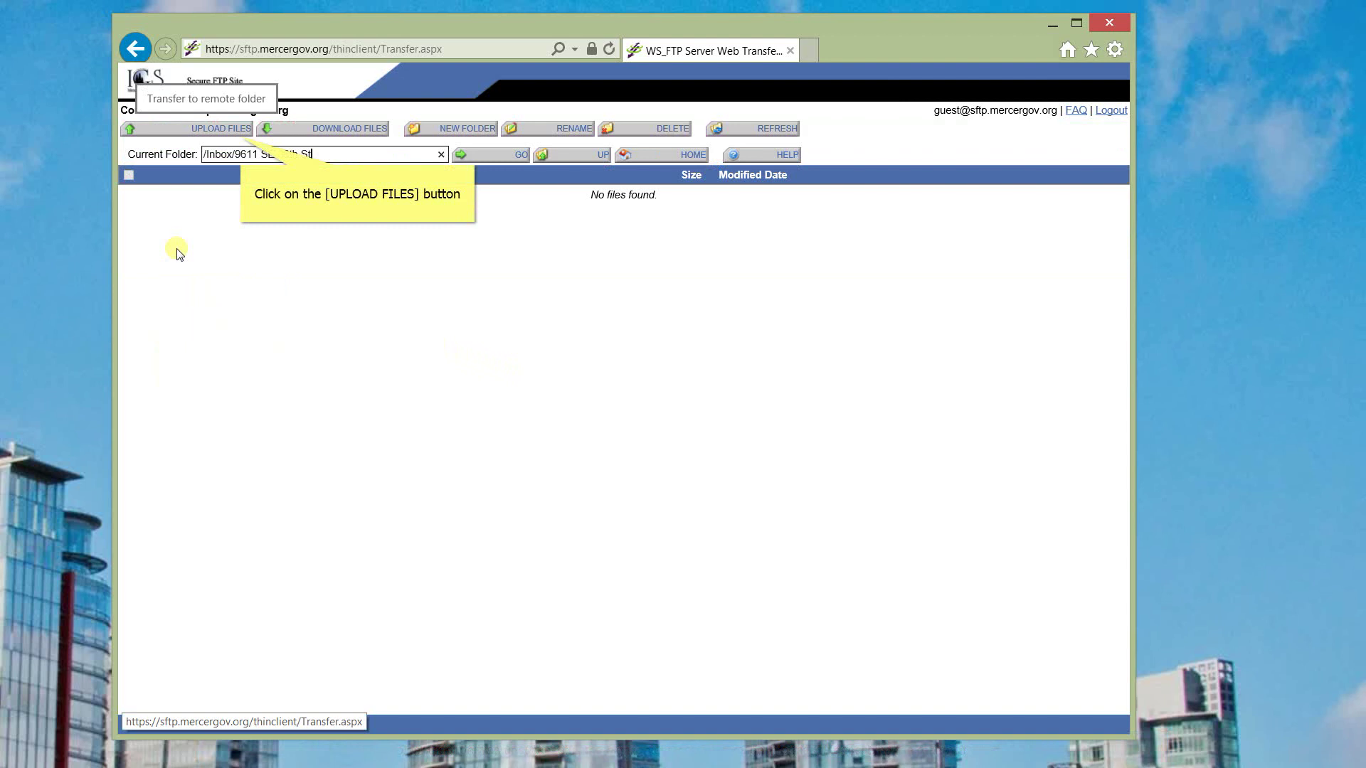
left_click(209, 132)
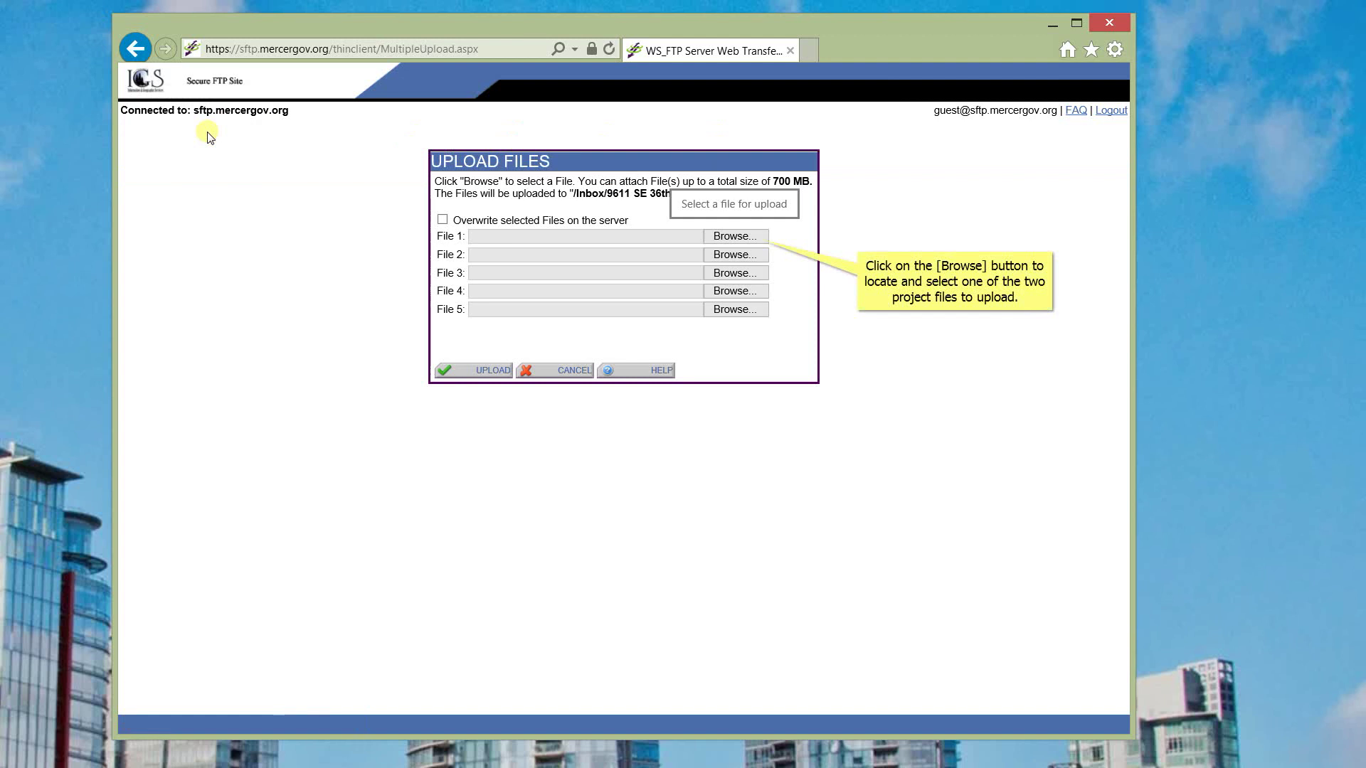
left_click(736, 237)
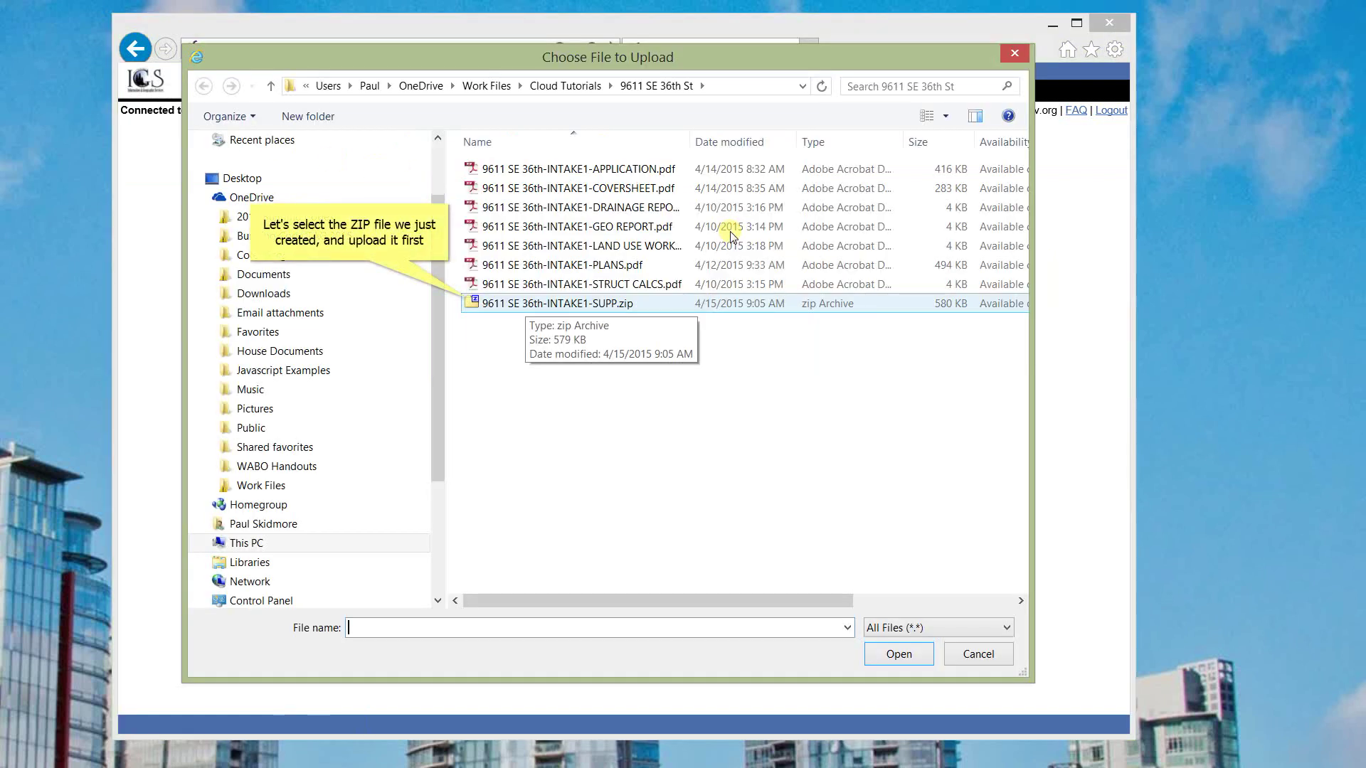
left_click(524, 305)
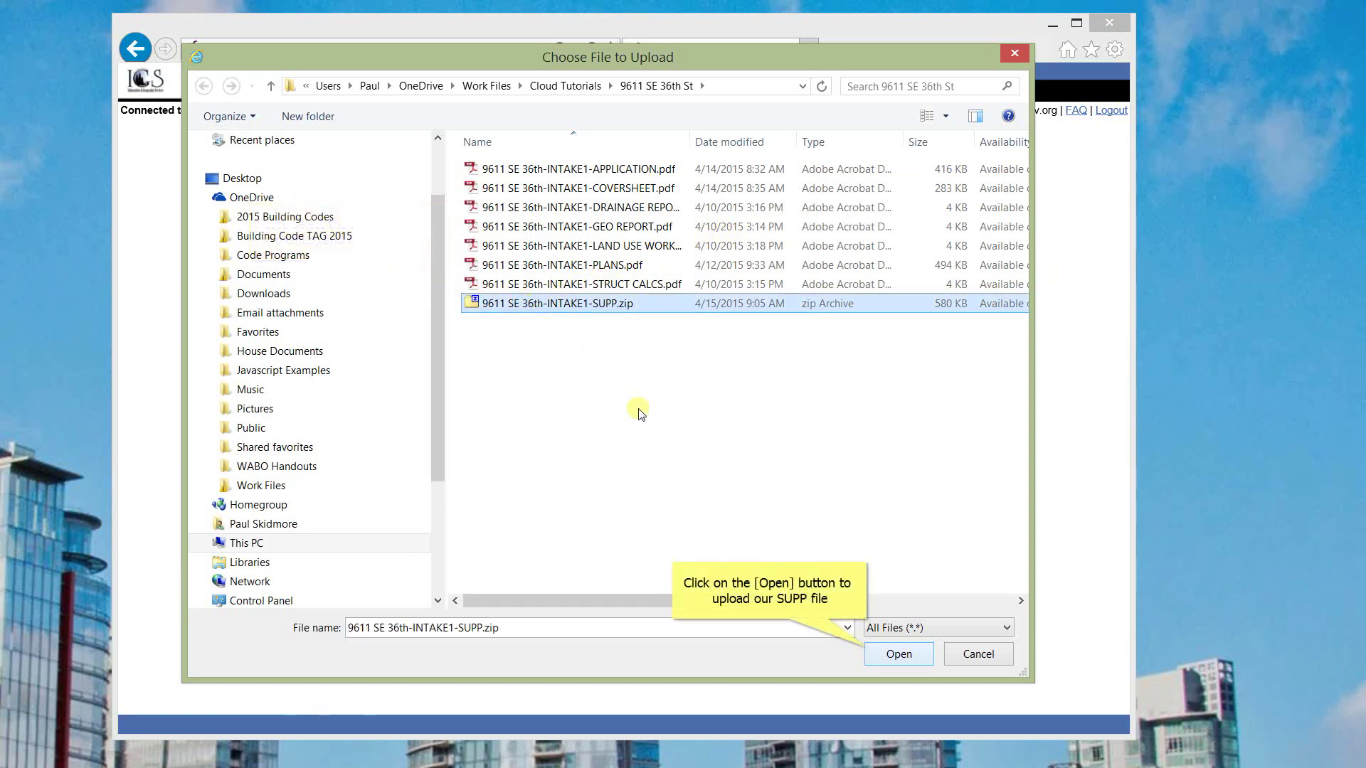
left_click(898, 654)
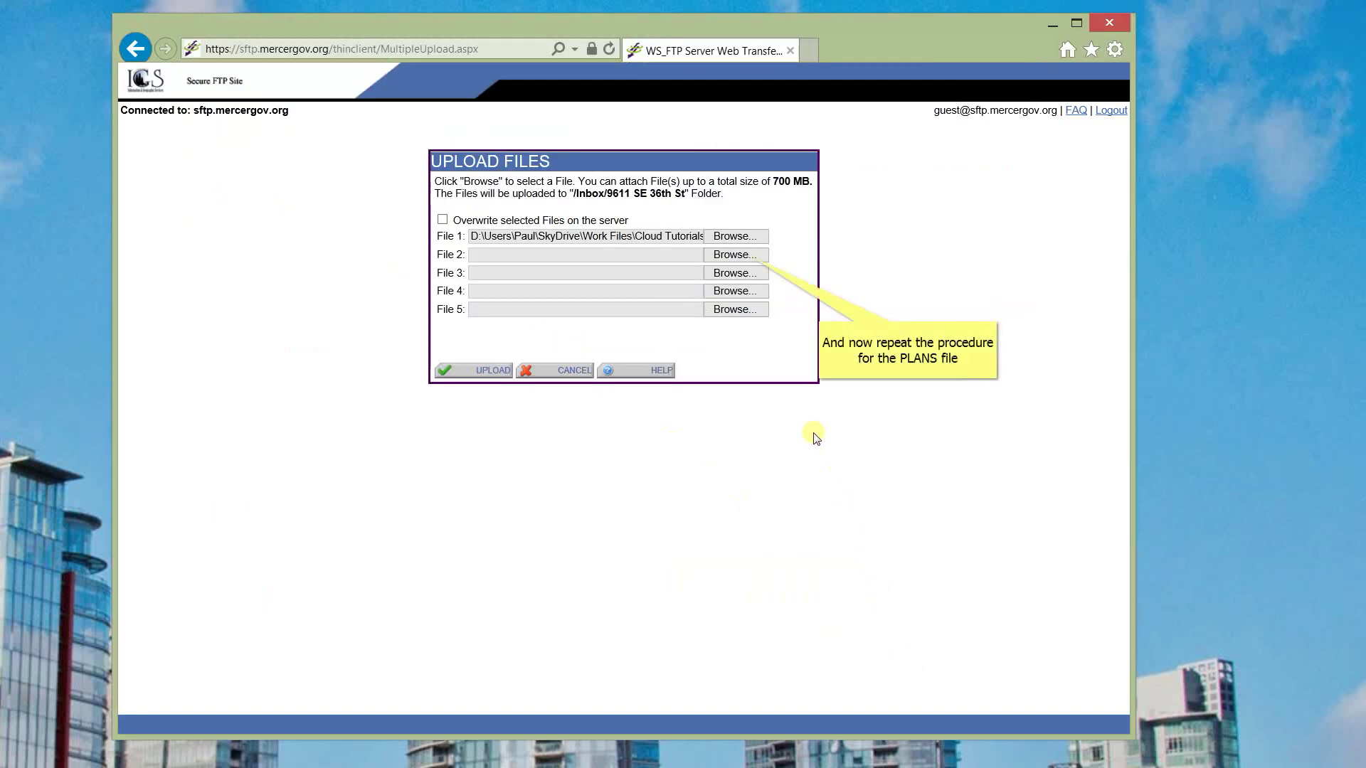
left_click(736, 256)
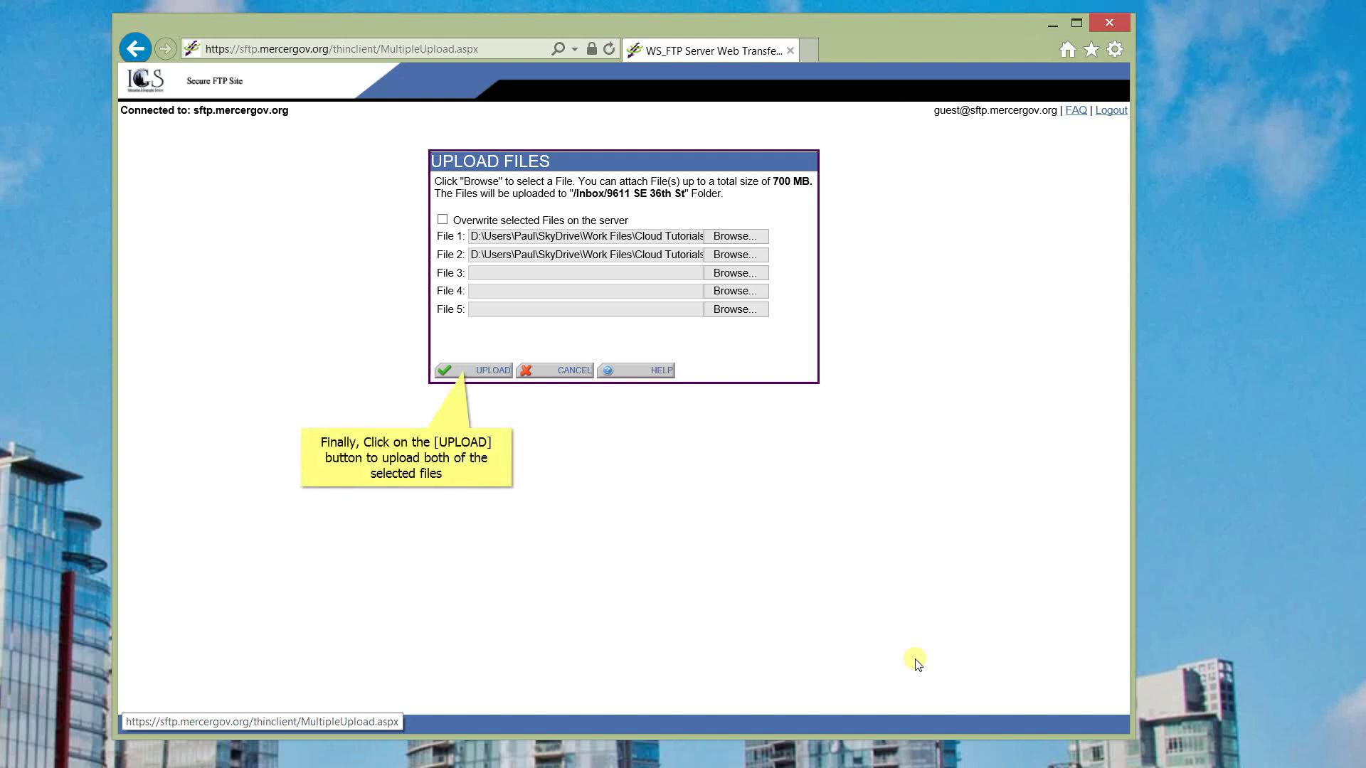
left_click(475, 374)
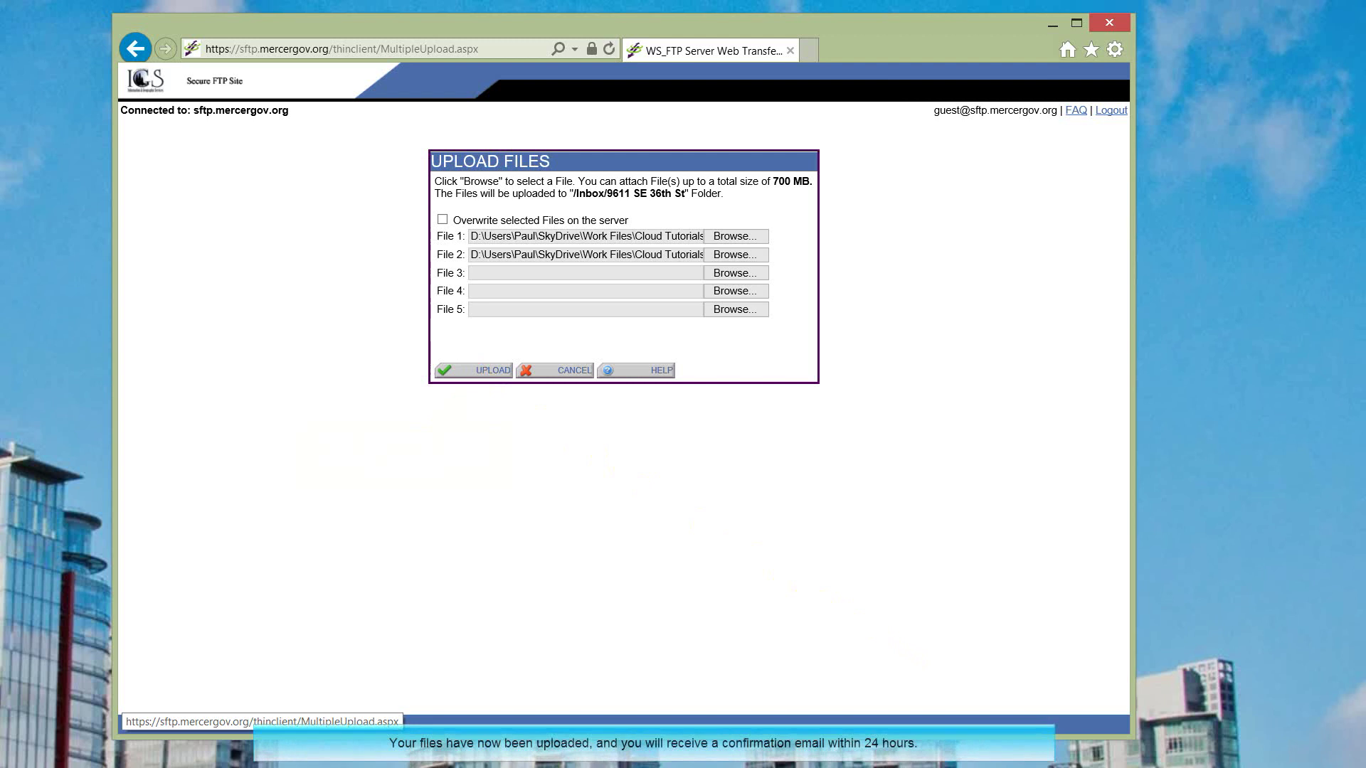